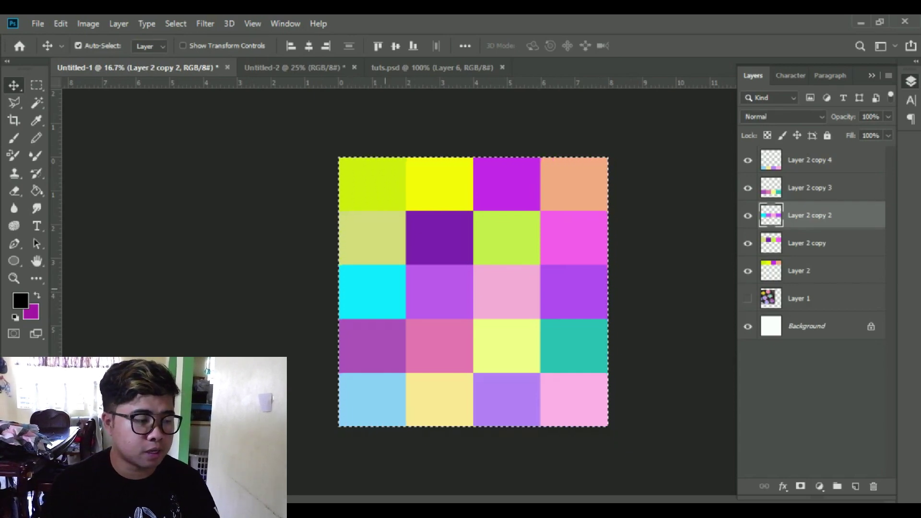
Step: Paste the copied four-colour strip into the Untitled-2 document and scale it down to the canvas width
click(294, 68)
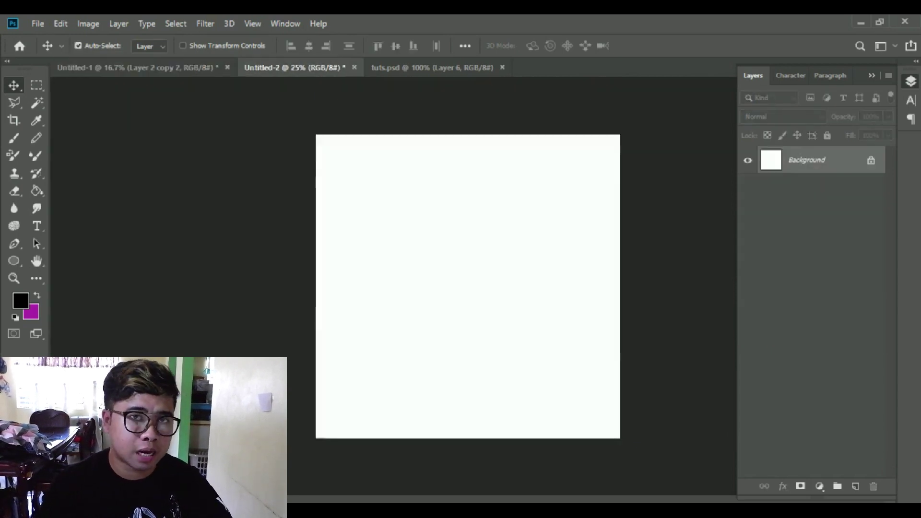
key(ctrl+v)
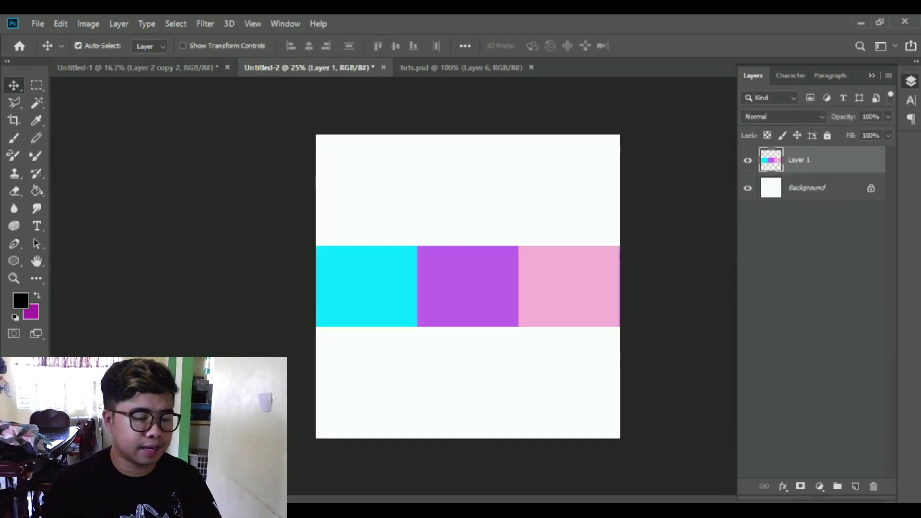
key(ctrl+t)
drag(720, 327, 619, 306)
key(Return)
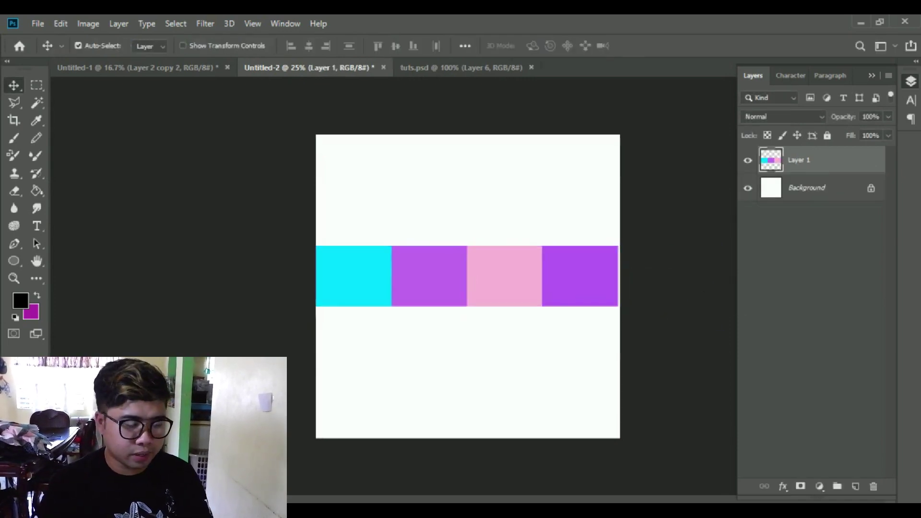
Step: Move the strip to the canvas's top edge and stack four duplicates below it to fill the canvas
drag(468, 276, 467, 165)
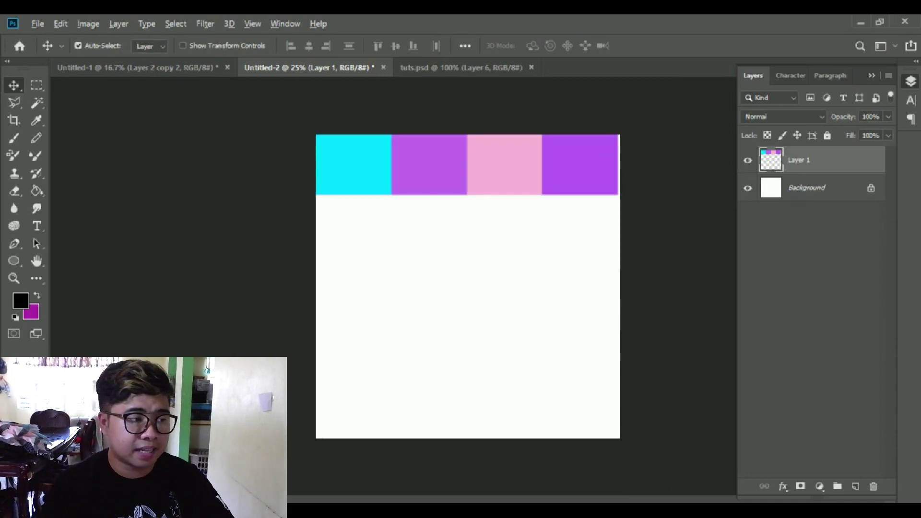
drag(587, 139, 597, 380)
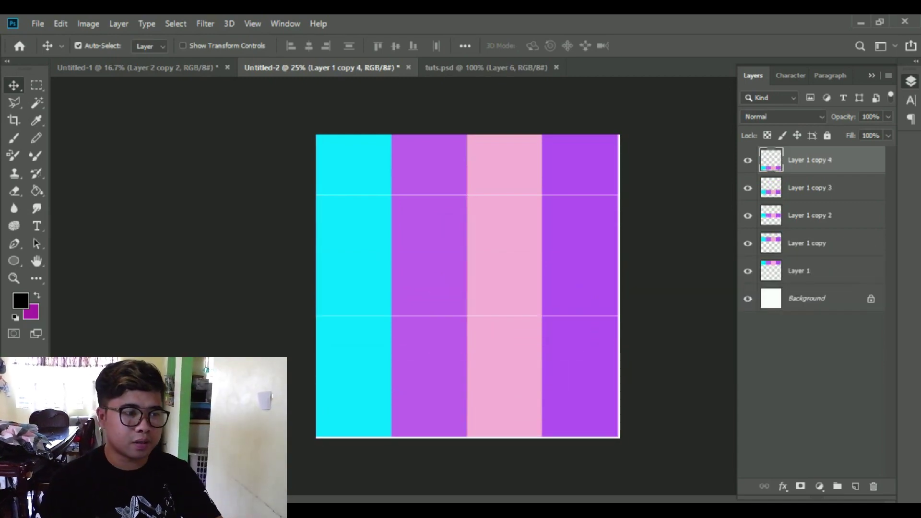
Step: Flip the second and fourth strips, Layer 1 copy and Layer 1 copy 3, horizontally
click(815, 242)
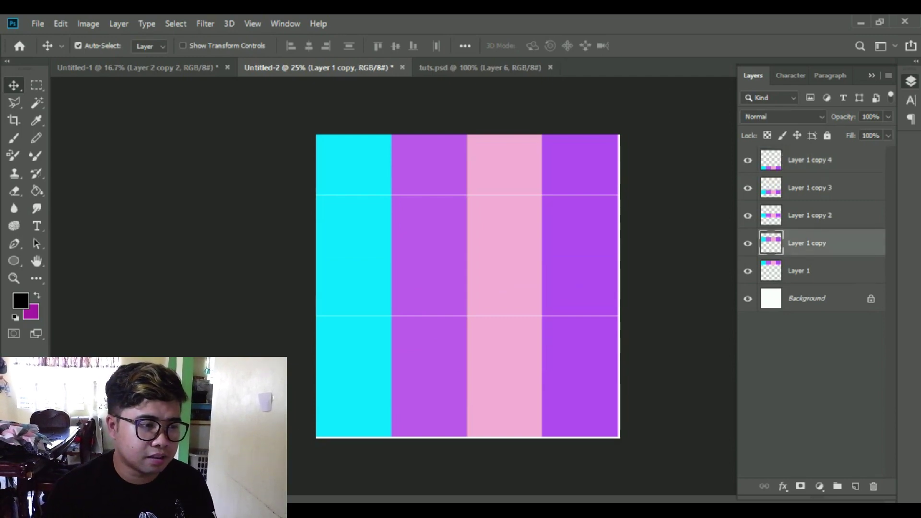
click(815, 188)
shift+click(815, 242)
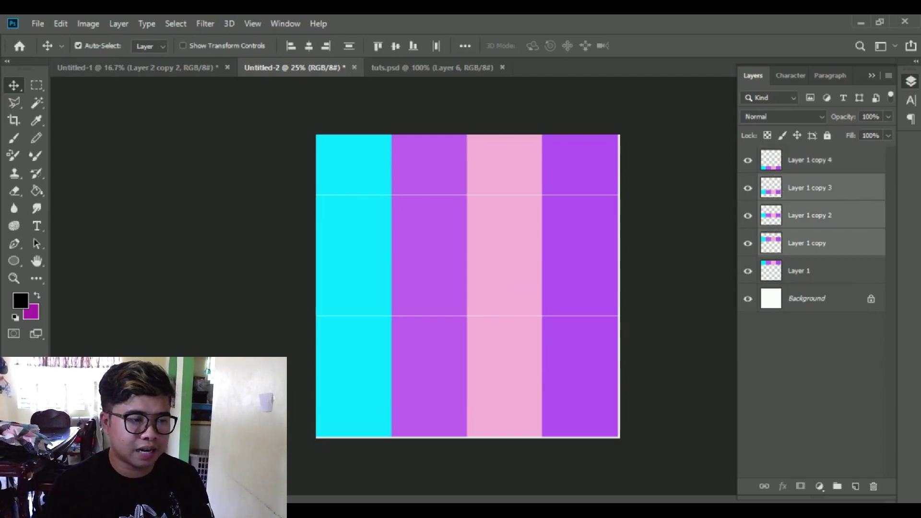
ctrl+click(816, 216)
key(ctrl+t)
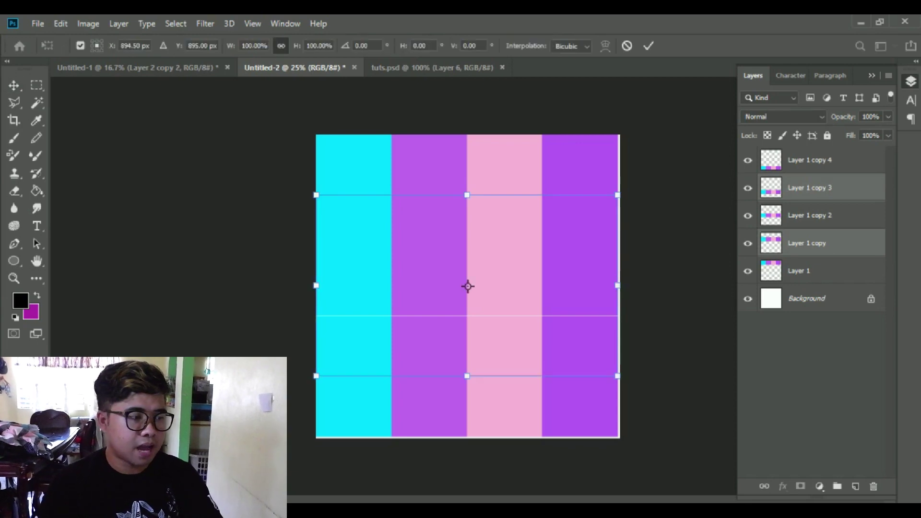
right_click(566, 246)
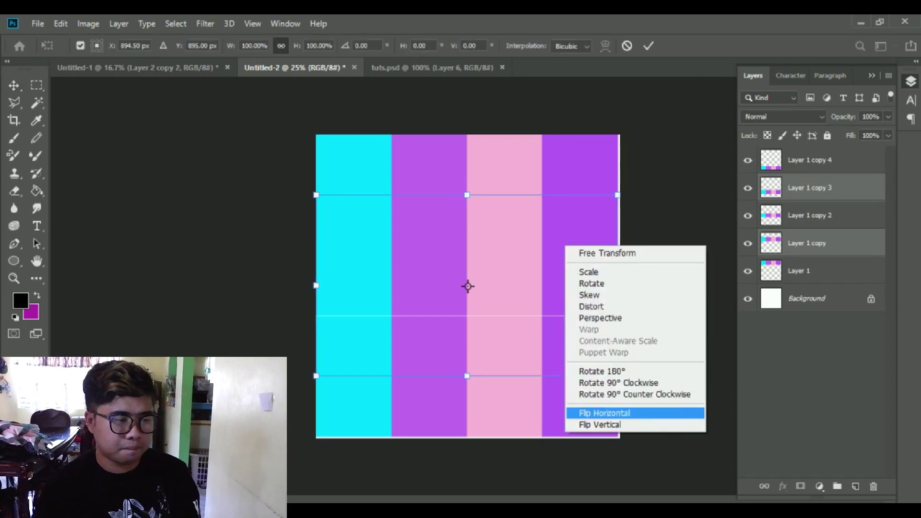
click(604, 413)
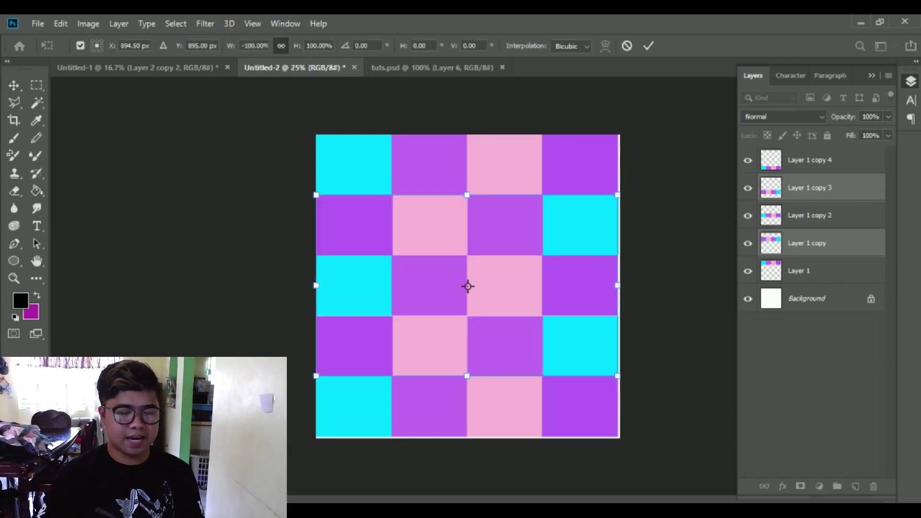
key(Return)
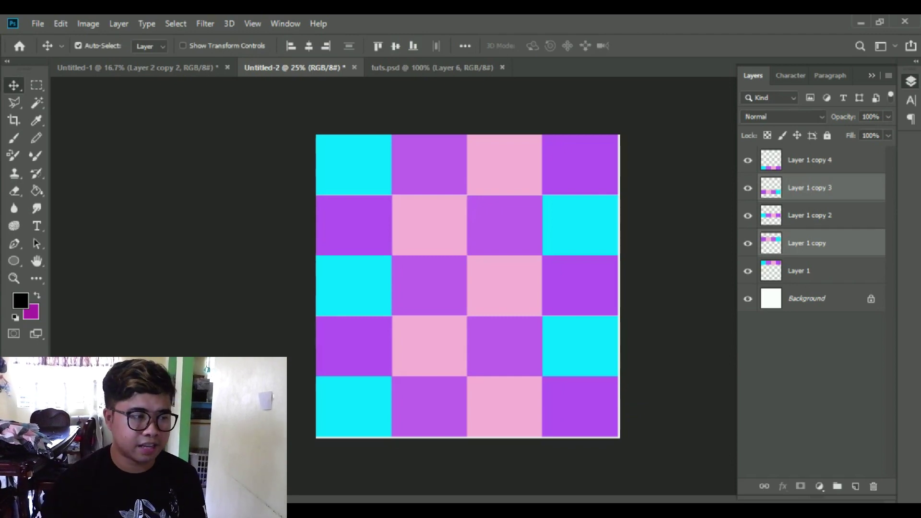
Step: Merge the five strip layers, from Layer 1 to Layer 1 copy 4, into one layer
click(816, 160)
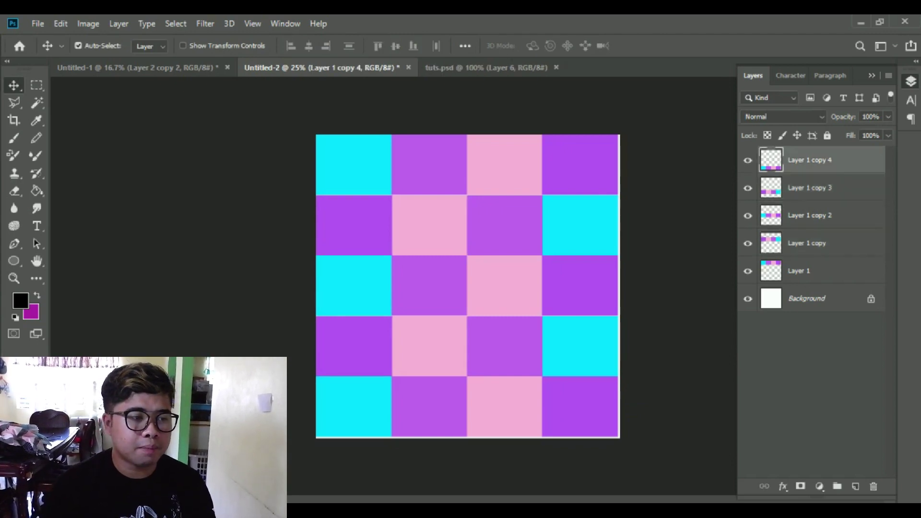
shift+click(816, 271)
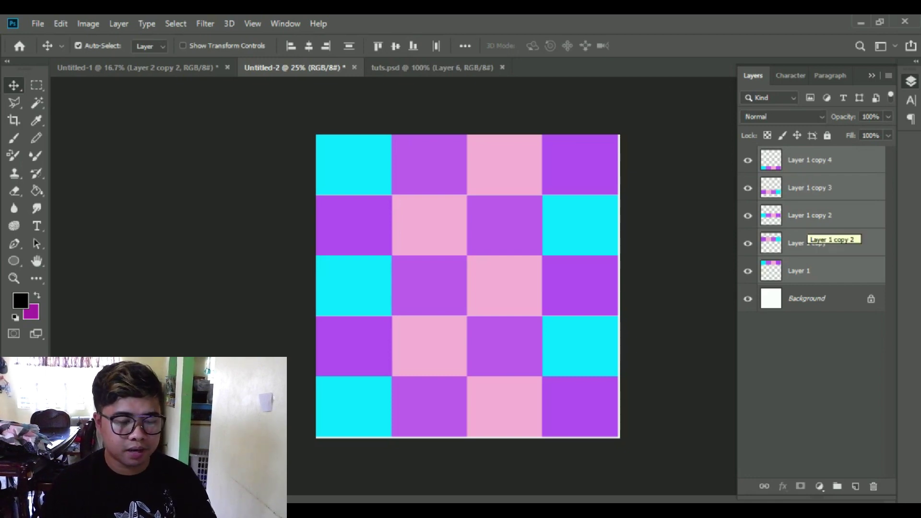
key(ctrl+e)
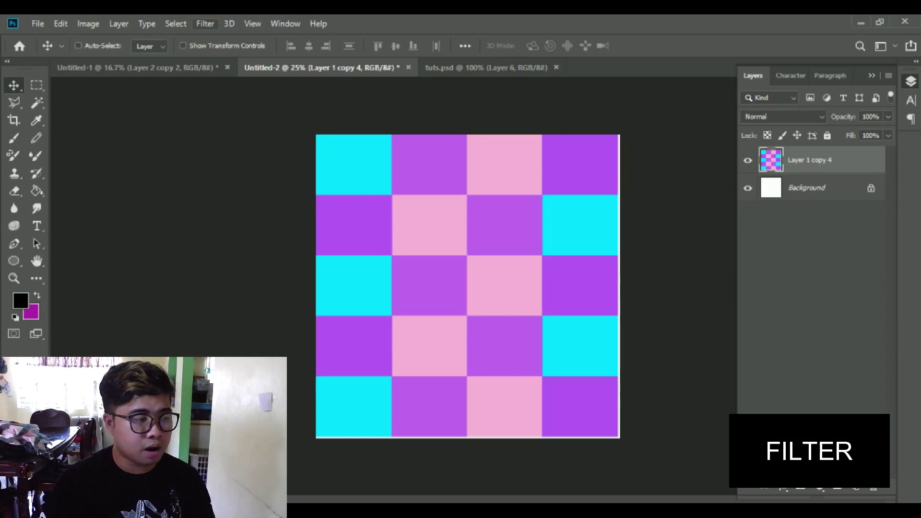
key(ctrl)
Step: Open the Liquify filter for the merged layer and set the brush size to 418 and density to 5
click(207, 23)
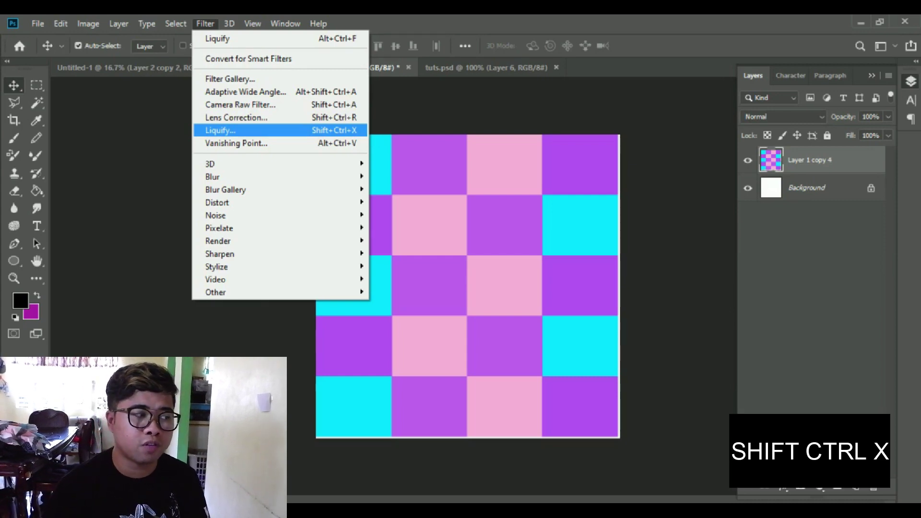
click(280, 130)
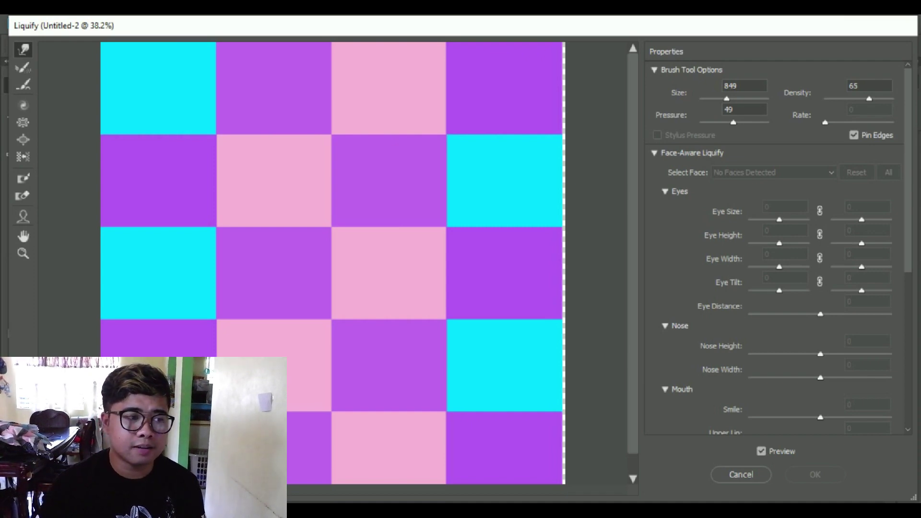
key([)
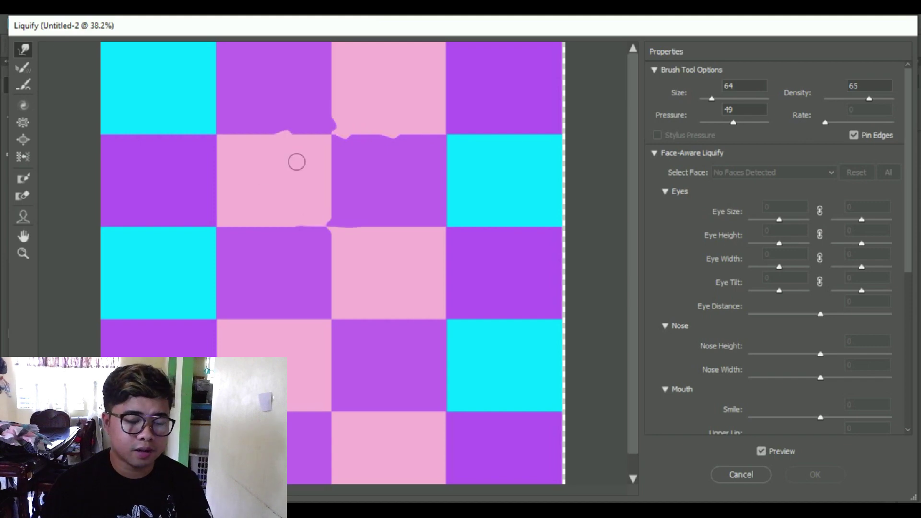
key(ctrl+z)
drag(720, 98, 731, 99)
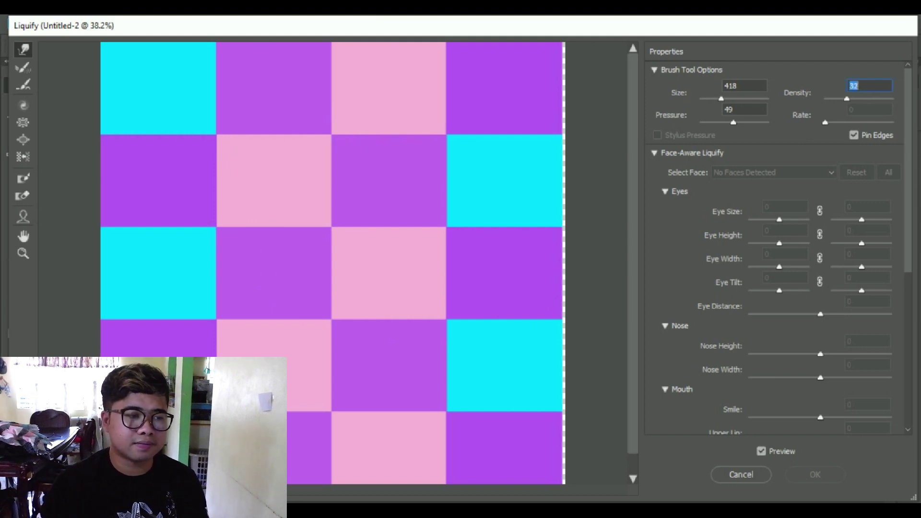
text(5)
key(Return)
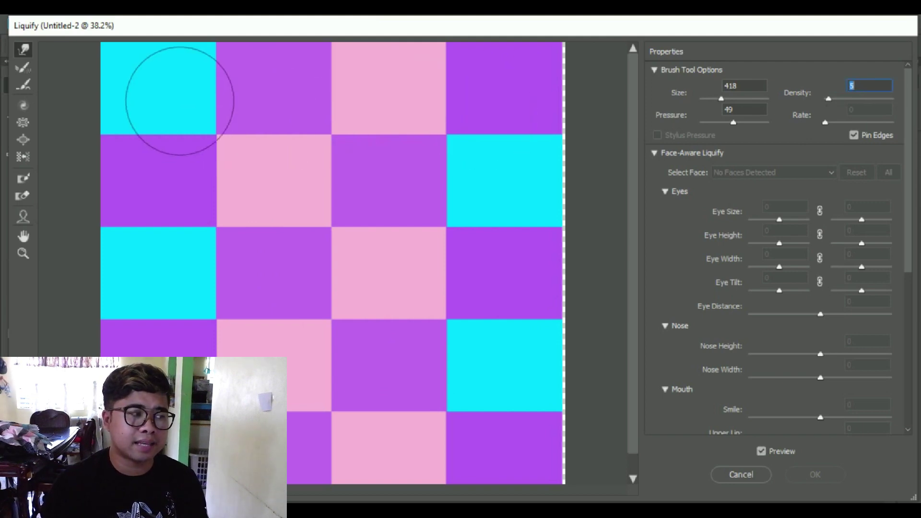
Step: Warp the first row of squares sideways at density 5, the second at density 45 and the third at density 71
click(180, 91)
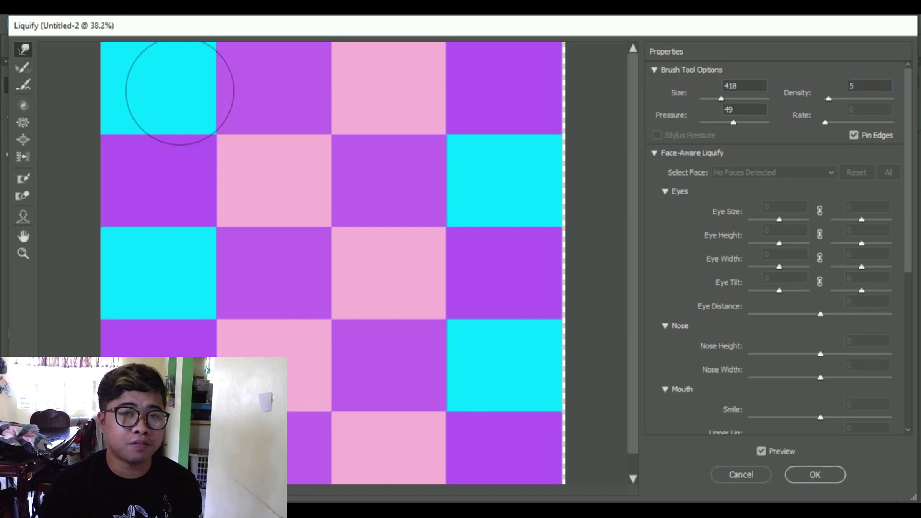
mouse_move(179, 88)
mouse_down()
mouse_move(444, 85)
mouse_move(524, 94)
mouse_up()
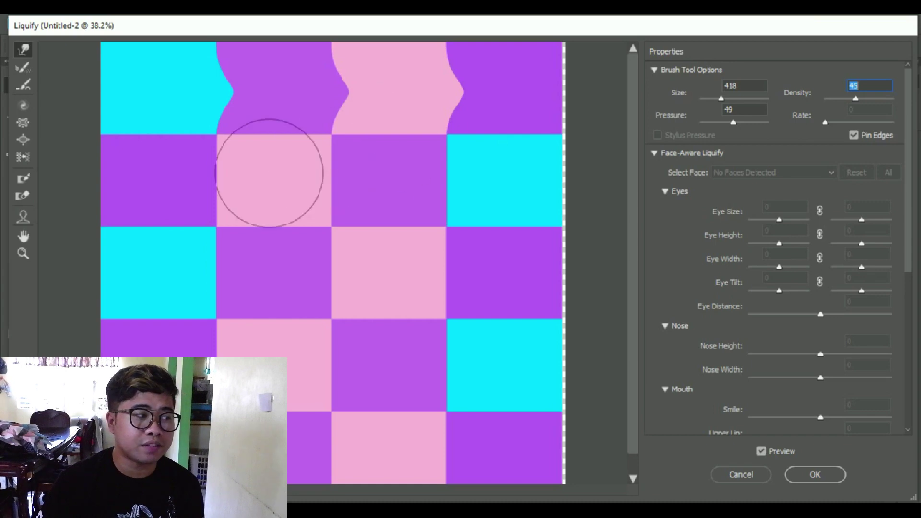
drag(181, 181, 564, 178)
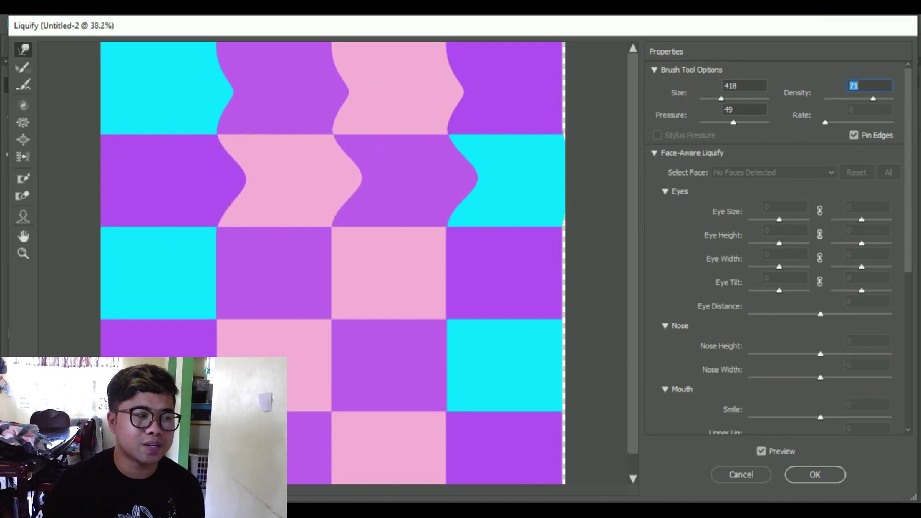
drag(206, 267, 582, 273)
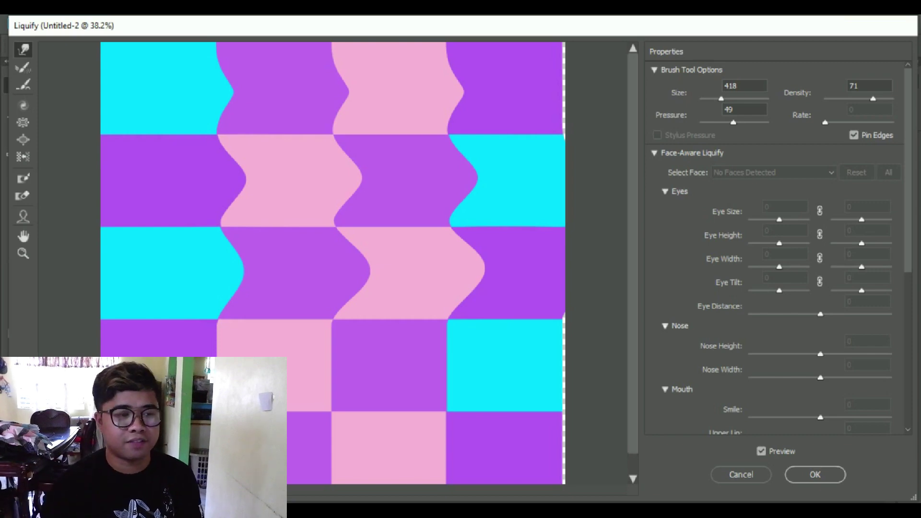
Step: Warp the fourth row of squares sideways, first at brush pressure 15 and again at pressure 67
drag(733, 122, 725, 122)
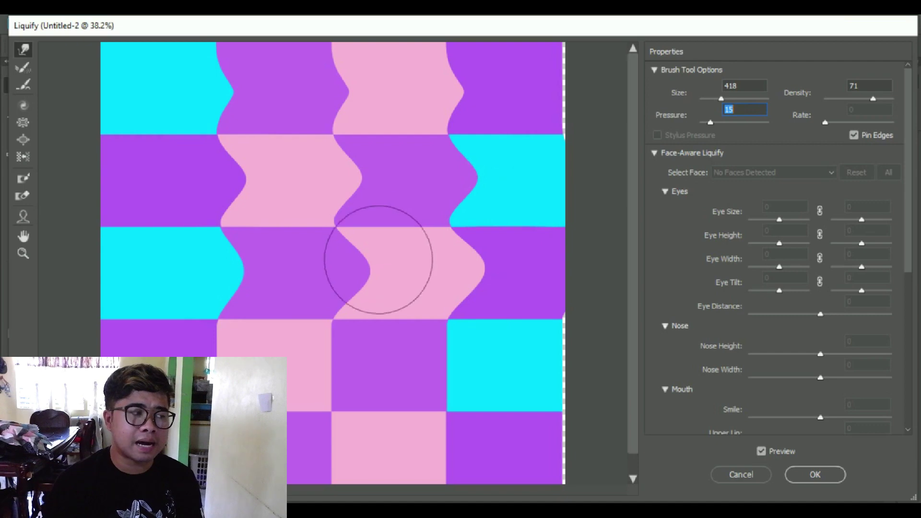
drag(237, 360, 505, 362)
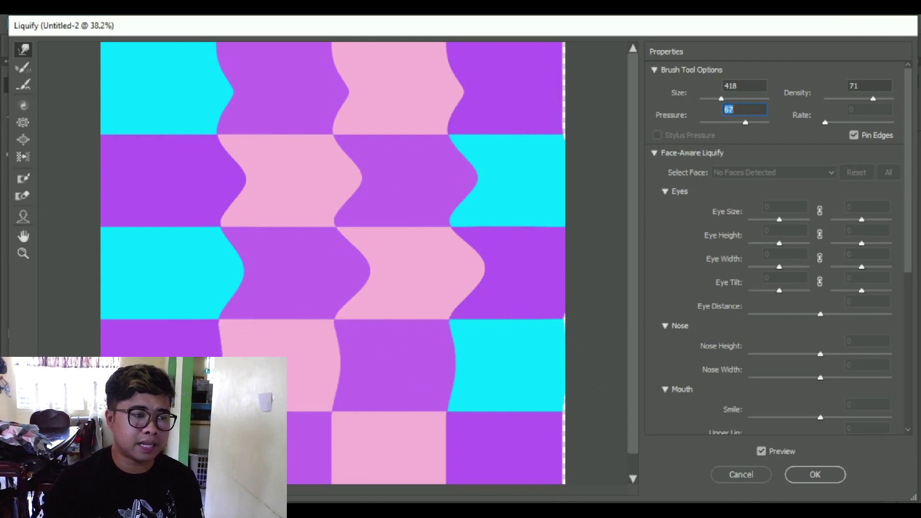
mouse_move(182, 362)
mouse_down()
mouse_move(576, 360)
mouse_move(528, 363)
mouse_move(552, 375)
mouse_move(477, 353)
mouse_up()
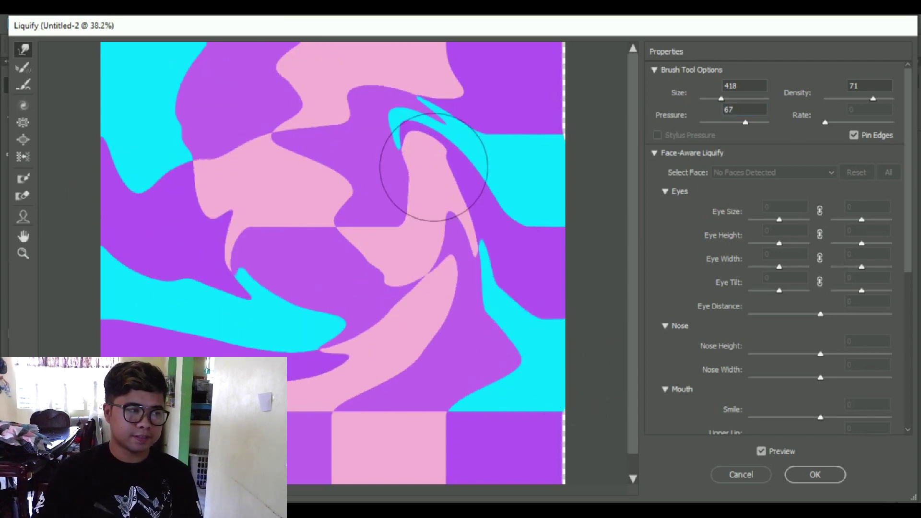
Step: Swirl the colour squares together with long circular warp strokes across the whole canvas
mouse_move(431, 174)
mouse_down()
mouse_move(390, 200)
mouse_move(318, 333)
mouse_move(191, 199)
mouse_move(459, 157)
mouse_move(499, 390)
mouse_move(364, 154)
mouse_move(298, 381)
mouse_move(437, 285)
mouse_move(364, 307)
mouse_move(298, 401)
mouse_up()
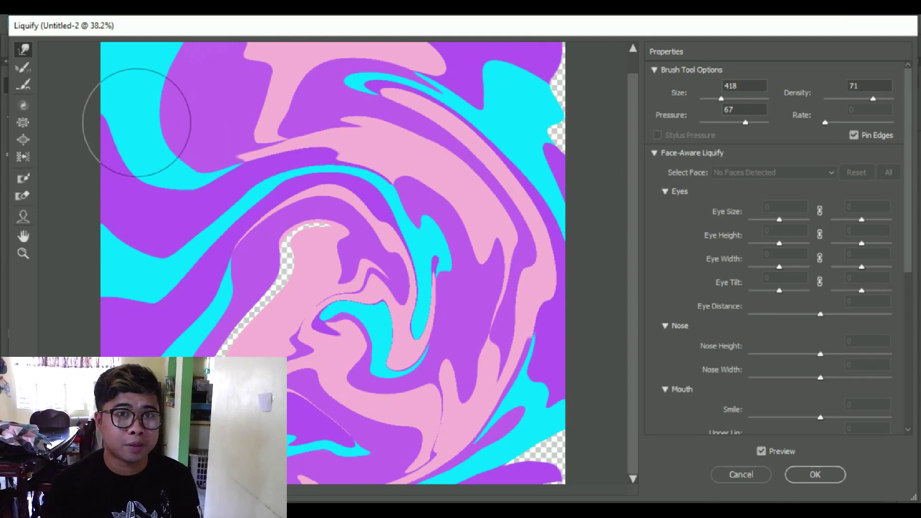
mouse_move(244, 172)
mouse_down()
mouse_move(323, 323)
mouse_move(234, 221)
mouse_move(145, 328)
mouse_move(161, 369)
mouse_move(269, 289)
mouse_move(346, 427)
mouse_up()
drag(366, 192, 557, 215)
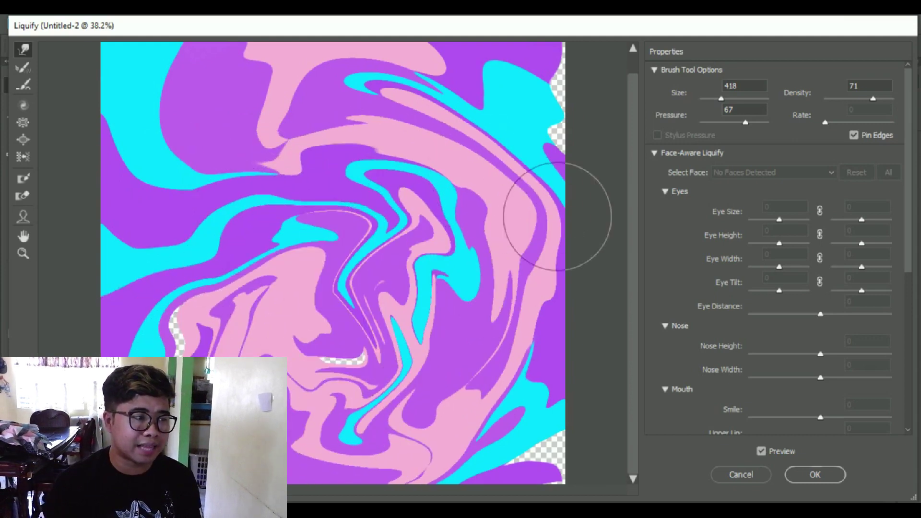
Step: Push colour outward over the transparent gaps along the canvas edges and inside the pattern
drag(438, 165, 600, 84)
mouse_move(199, 171)
mouse_down()
mouse_move(292, 336)
mouse_move(397, 202)
mouse_move(242, 131)
mouse_move(204, 384)
mouse_up()
drag(326, 355, 585, 509)
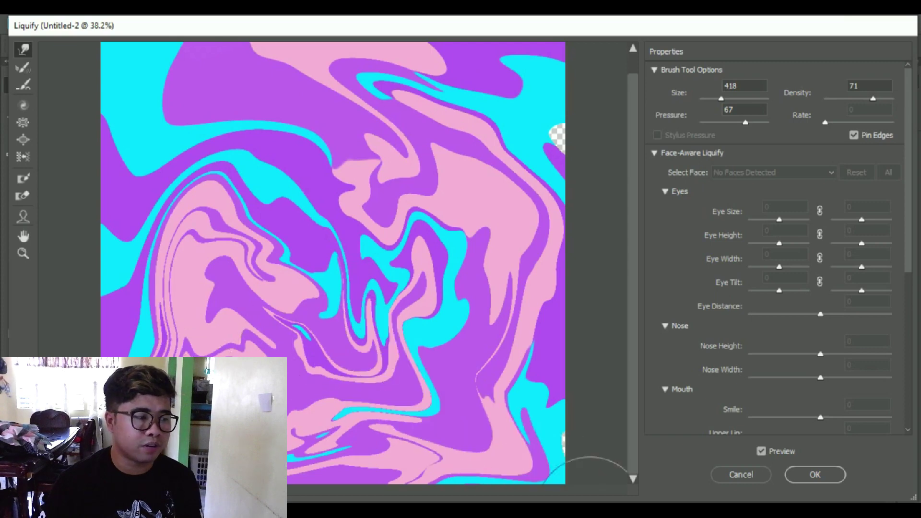
drag(494, 395, 624, 475)
drag(504, 216, 628, 127)
mouse_move(385, 158)
mouse_down()
mouse_move(307, 192)
mouse_move(268, 269)
mouse_move(456, 336)
mouse_move(367, 338)
mouse_move(539, 154)
mouse_up()
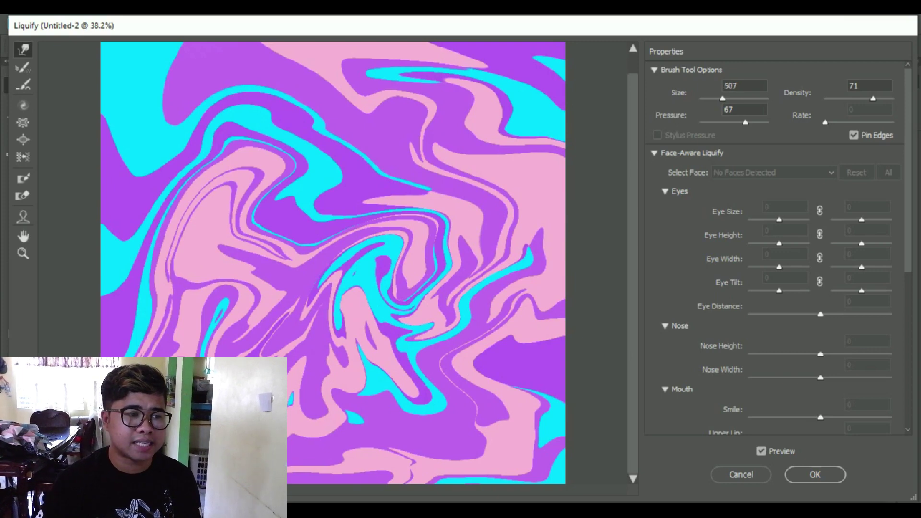
Step: Reduce the brush size to 305 and warp the middle of the pattern into finer marbled swirls
mouse_move(192, 120)
mouse_down()
mouse_move(288, 250)
mouse_move(483, 141)
mouse_move(487, 266)
mouse_up()
key(ctrl+z)
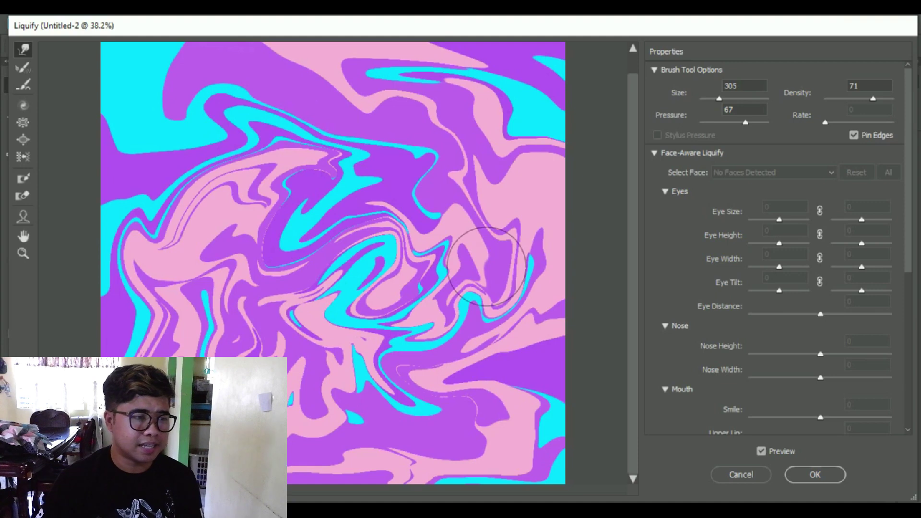
key(ctrl+z)
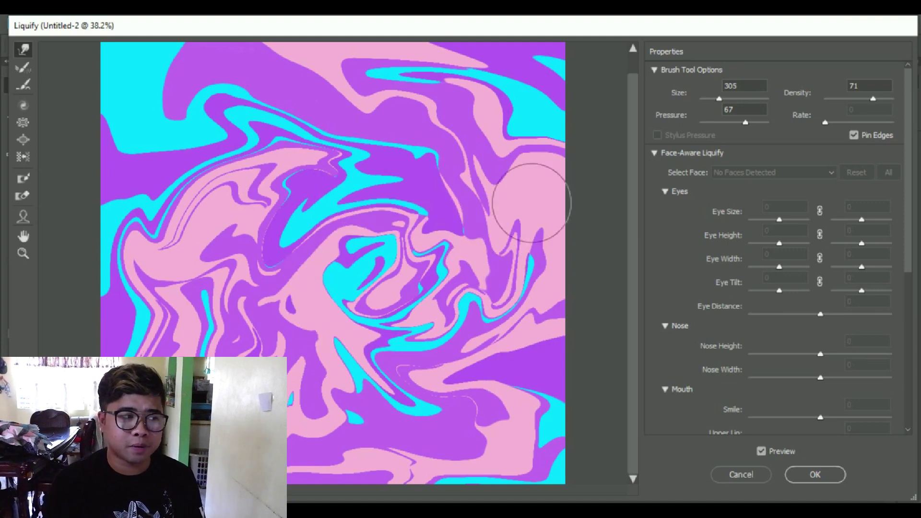
drag(339, 164, 422, 239)
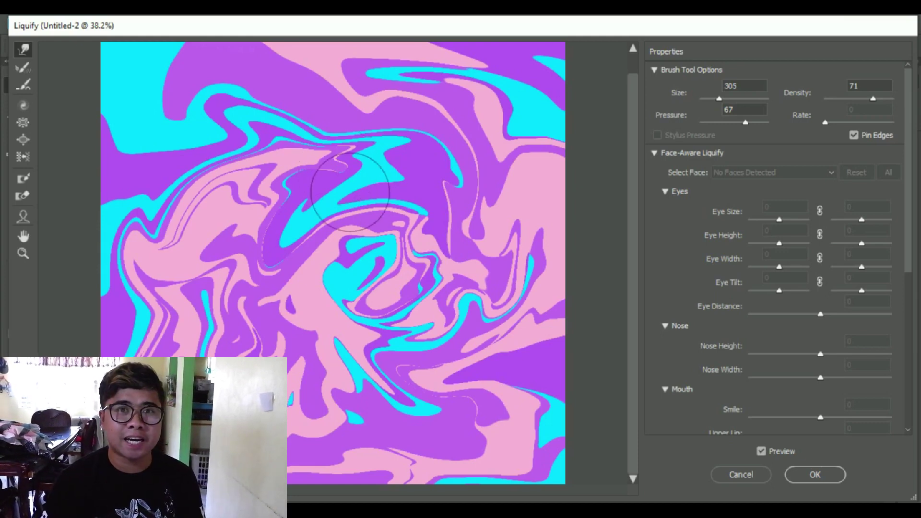
mouse_move(350, 192)
mouse_down()
mouse_move(303, 243)
mouse_move(342, 227)
mouse_move(398, 228)
mouse_move(292, 245)
mouse_move(400, 186)
mouse_move(310, 162)
mouse_move(216, 276)
mouse_move(404, 381)
mouse_move(132, 247)
mouse_move(355, 179)
mouse_move(208, 264)
mouse_up()
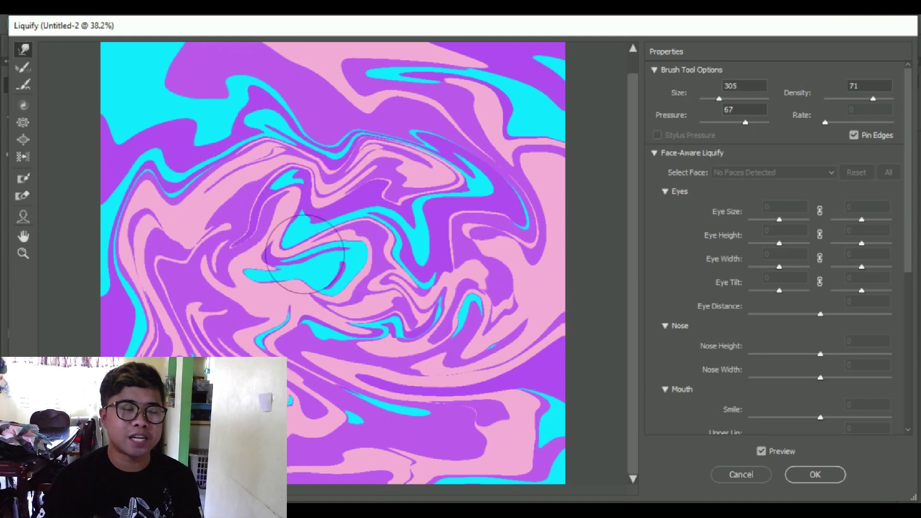
mouse_move(312, 127)
mouse_down()
mouse_move(225, 130)
mouse_move(479, 240)
mouse_move(288, 459)
mouse_up()
scroll(404, 154, up, 1)
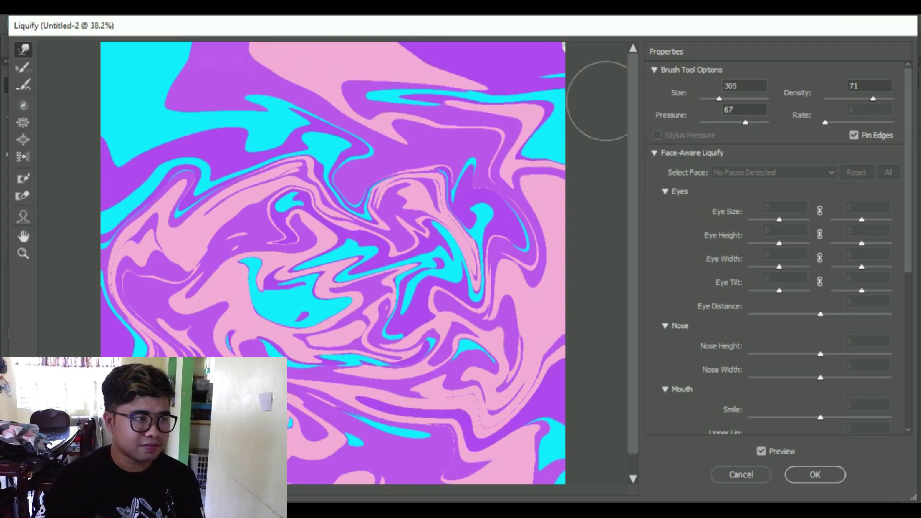
Step: Warp the marble pattern with more long strokes toward the lower corners and side edge, and apply the Liquify filter
mouse_move(446, 186)
mouse_down()
mouse_move(424, 89)
mouse_move(288, 123)
mouse_move(182, 88)
mouse_move(170, 139)
mouse_move(181, 169)
mouse_move(129, 427)
mouse_move(127, 494)
mouse_up()
mouse_move(453, 446)
mouse_down()
mouse_move(459, 383)
mouse_move(616, 357)
mouse_up()
drag(473, 239, 591, 237)
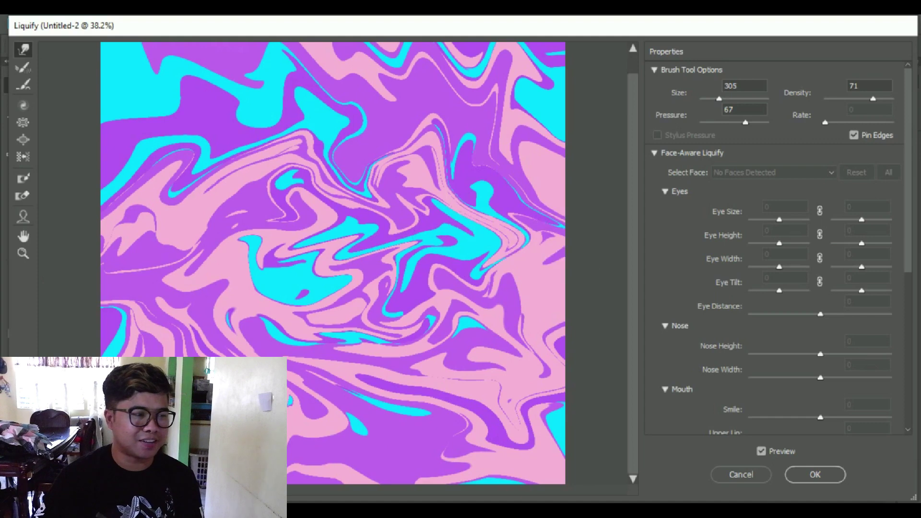
drag(453, 189, 655, 171)
mouse_move(381, 240)
mouse_down()
mouse_move(370, 357)
mouse_move(269, 224)
mouse_move(349, 285)
mouse_move(376, 107)
mouse_move(206, 220)
mouse_move(295, 303)
mouse_move(600, 291)
mouse_up()
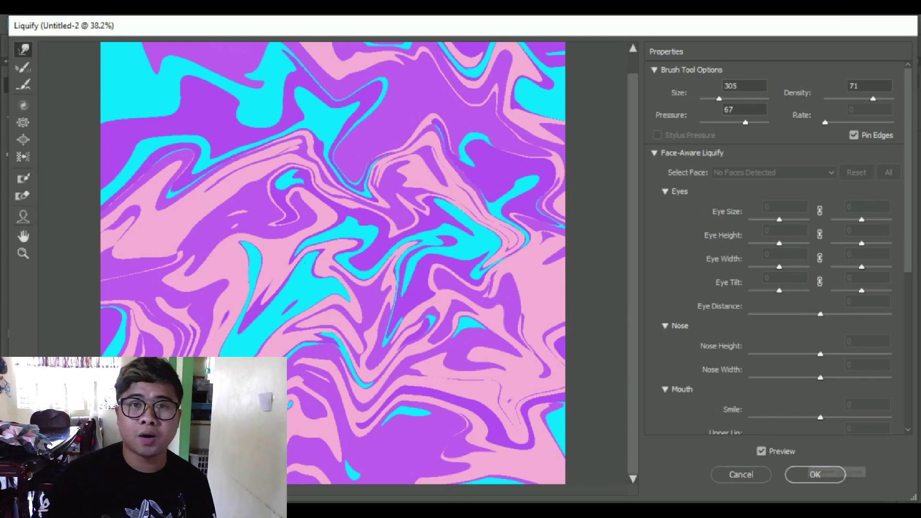
click(815, 475)
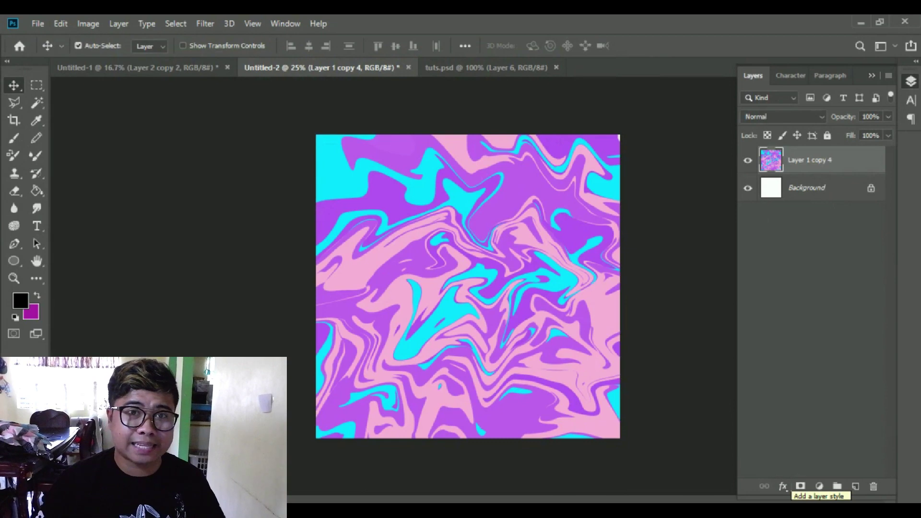
Step: Add a text layer across the middle of the marble pattern, trying WARPED first and replacing it with LIQUIFIED
key(t)
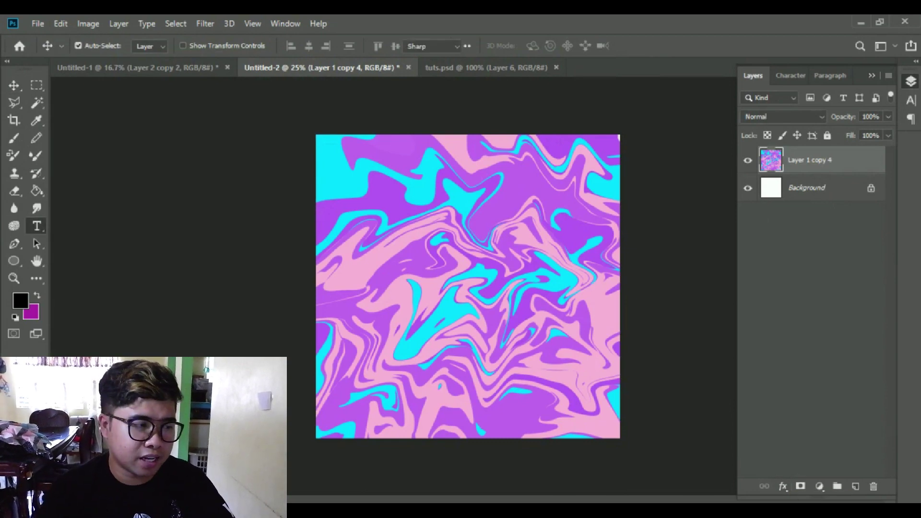
click(417, 273)
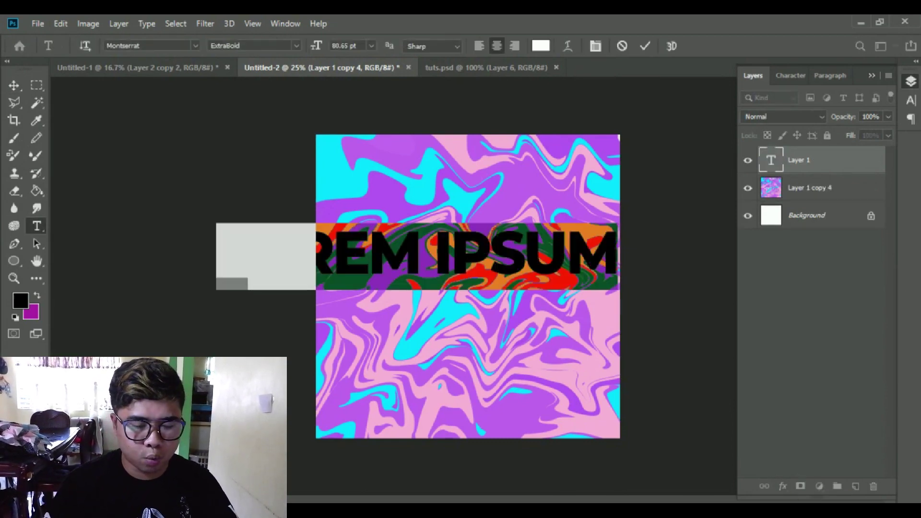
text(WARPED)
key(ctrl+a)
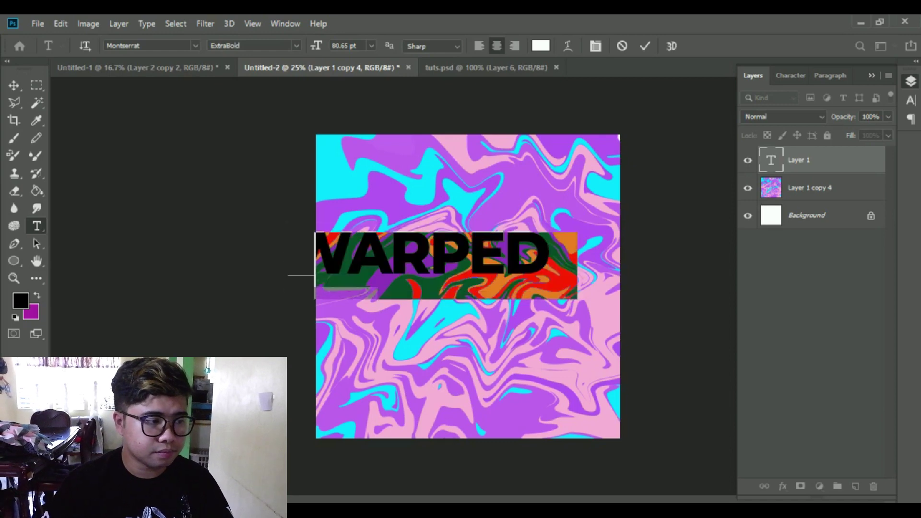
drag(432, 264, 449, 273)
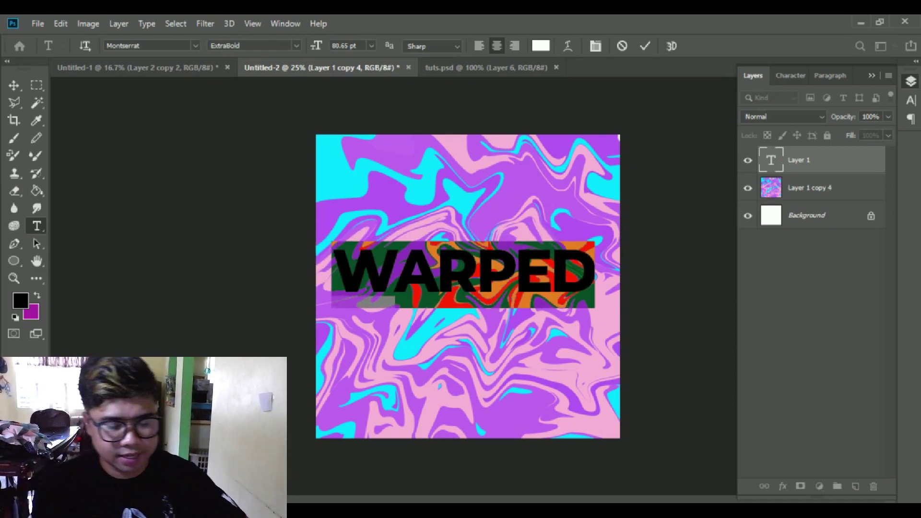
text(LI)
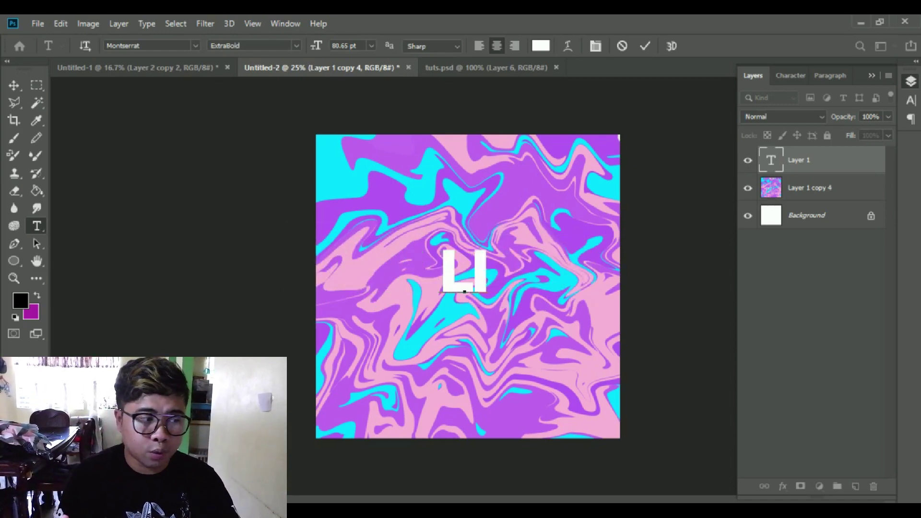
text(QUIFIED)
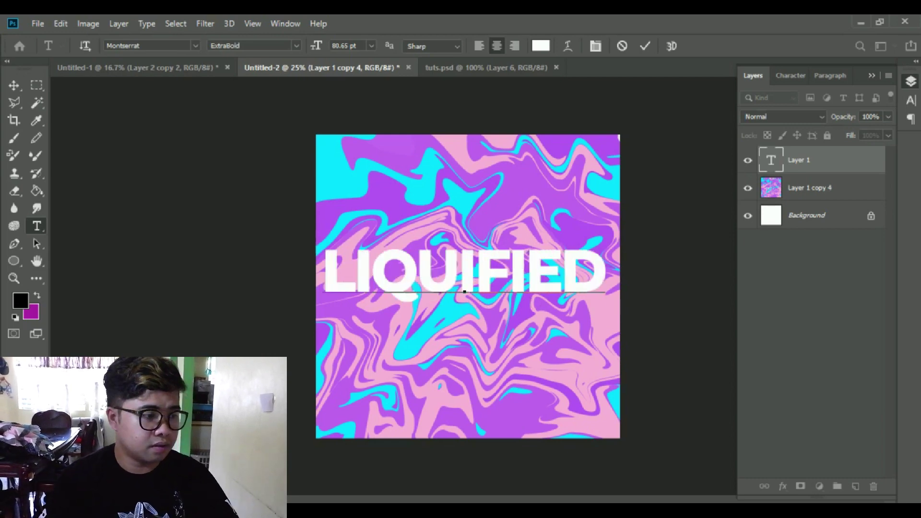
Step: Colour the LIQUIFIED text black (000000) and centre it on the canvas
key(ctrl+a)
click(541, 46)
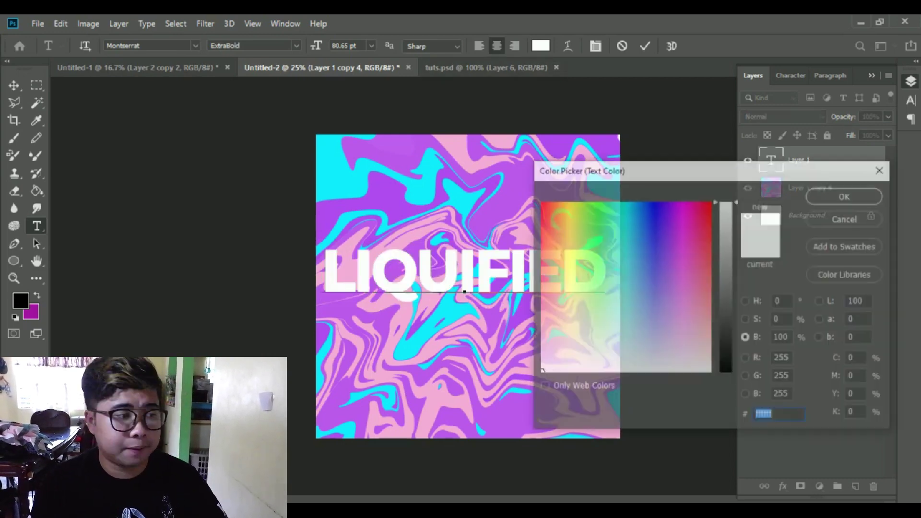
text(000000)
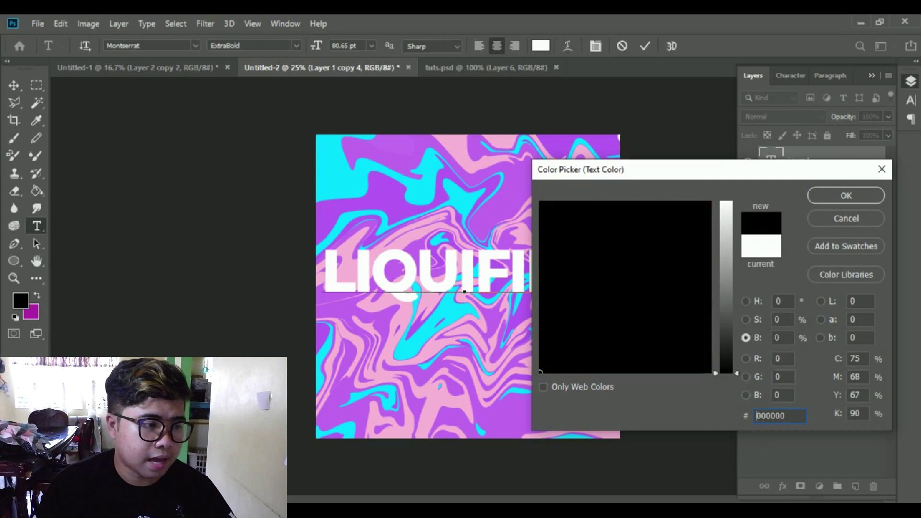
key(Return)
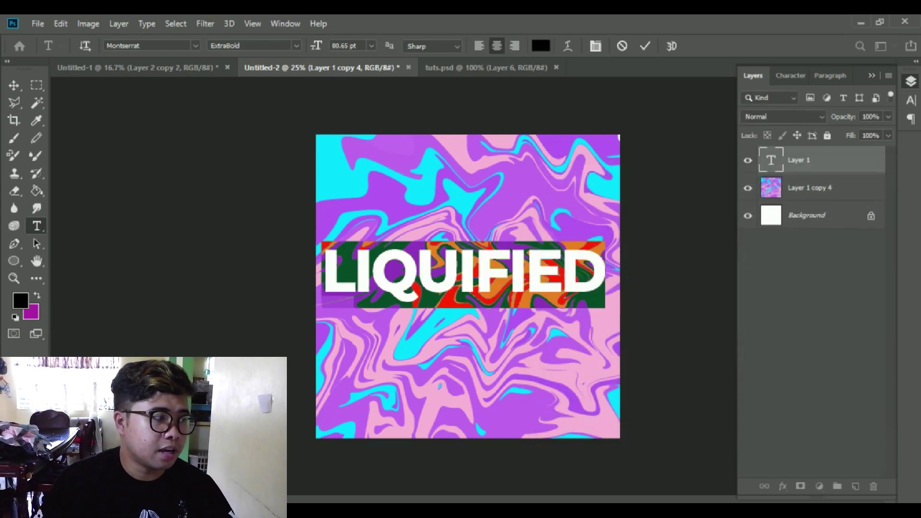
click(13, 85)
drag(490, 262, 503, 267)
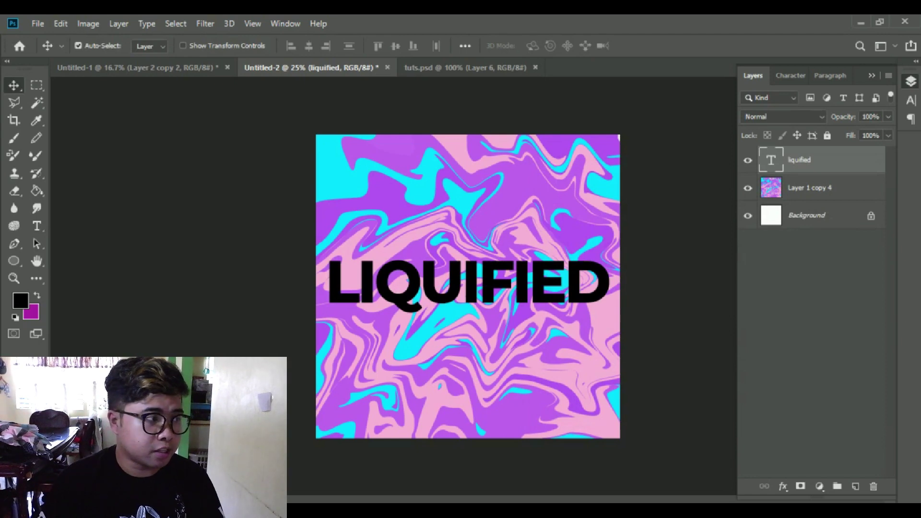
Step: Rasterize the LIQUIFIED text for the Liquify filter and bend the top of its first I with a size 215 brush
click(205, 24)
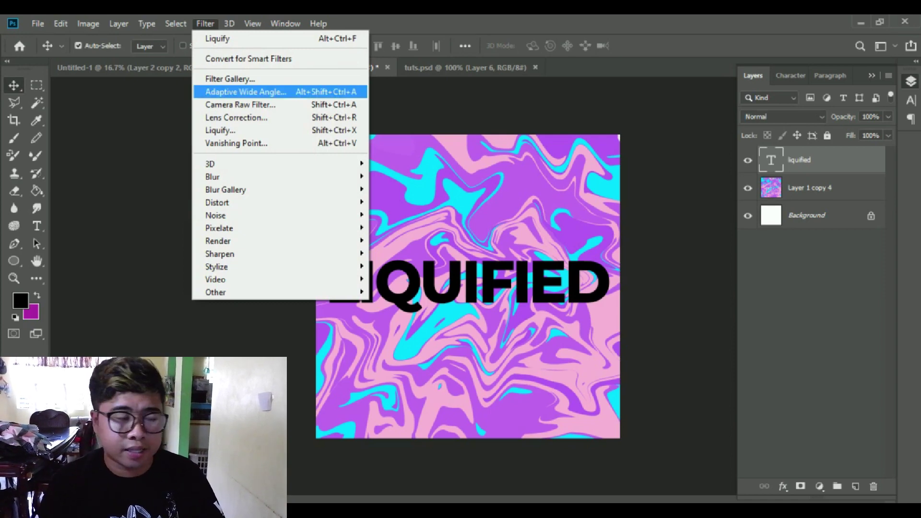
click(219, 130)
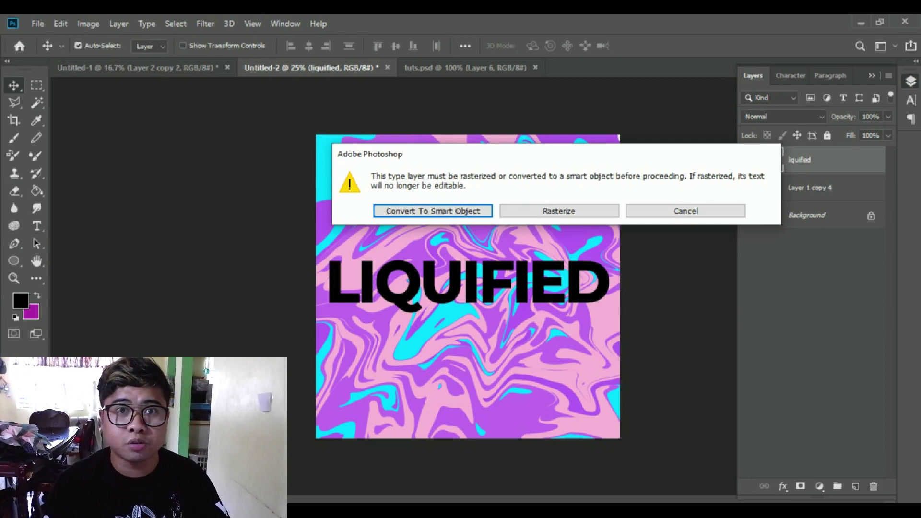
click(558, 211)
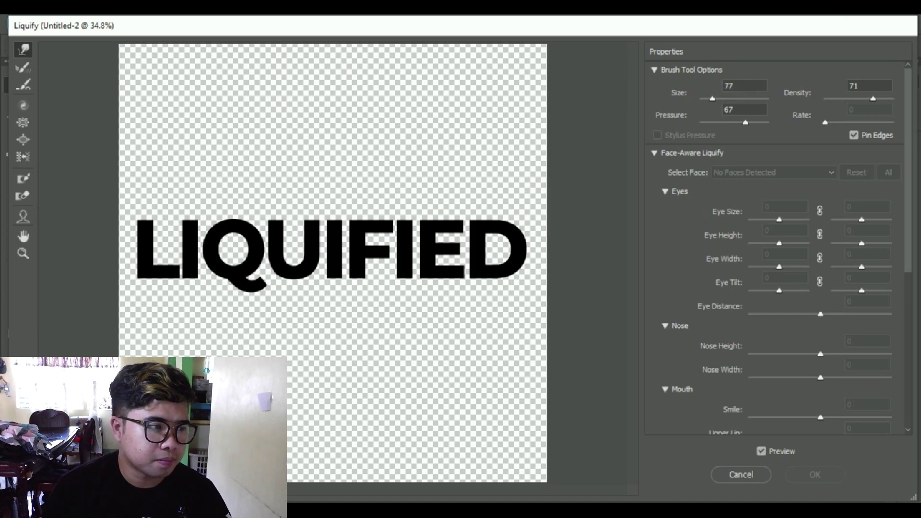
drag(714, 98, 717, 98)
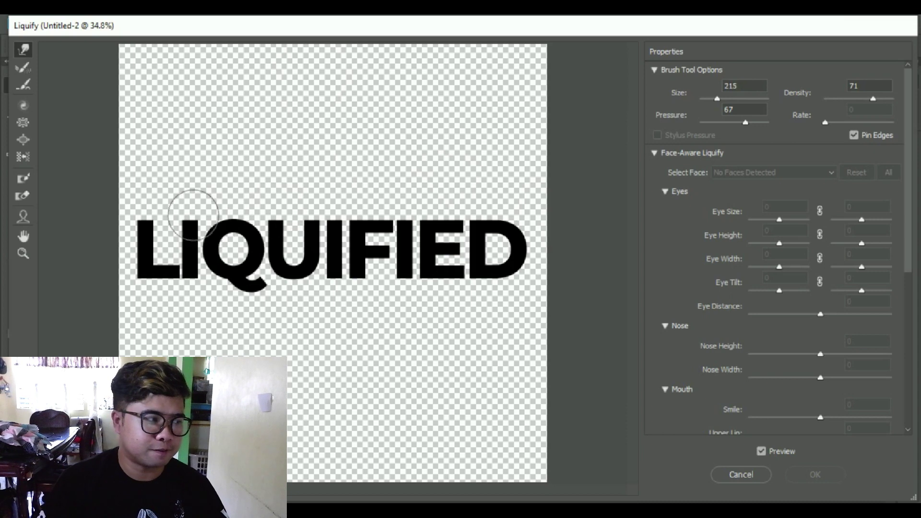
drag(187, 211, 198, 201)
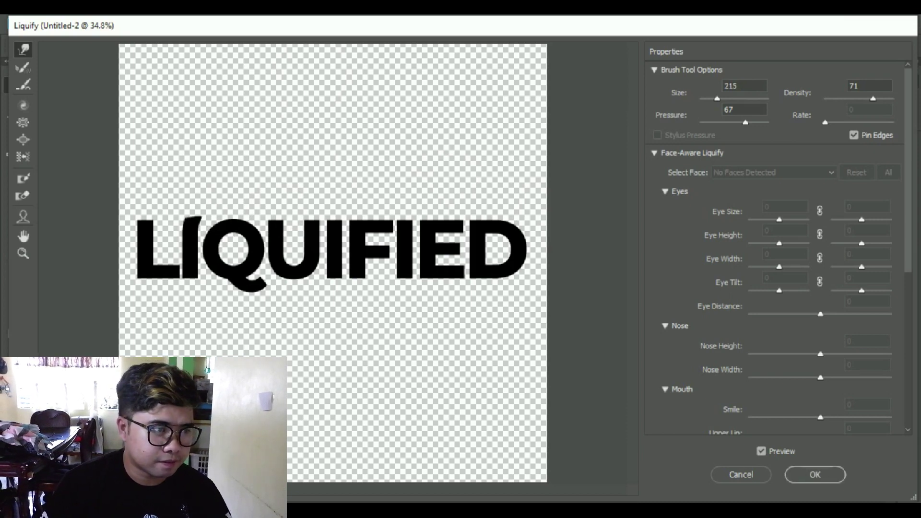
Step: Set the brush pressure to 81 and density to 74, and warp the upper edges of the F and D
drag(745, 122, 753, 123)
drag(873, 98, 875, 98)
drag(389, 214, 329, 191)
drag(482, 210, 490, 195)
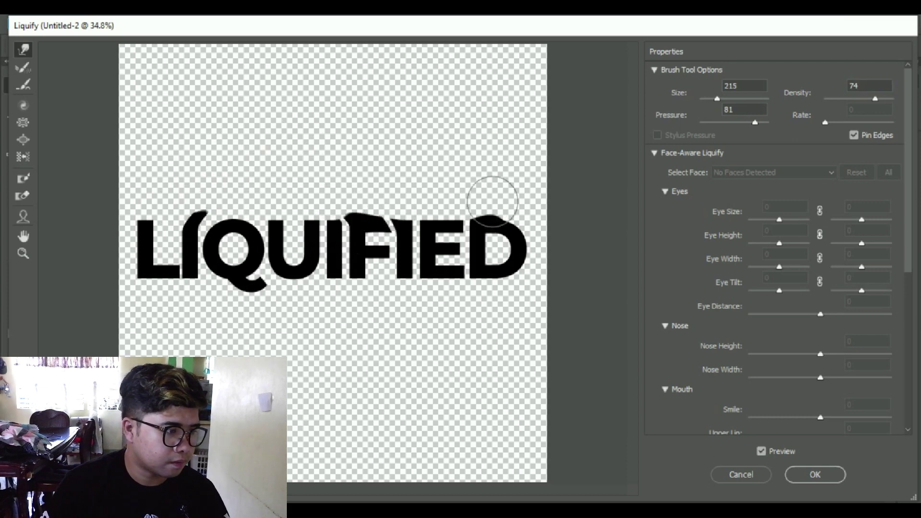
Step: Reduce the brush size to 144 and stretch spikes from the D's top and bottom and the lower ends of the second I, F and L
drag(717, 98, 715, 98)
drag(484, 225, 472, 120)
drag(485, 260, 381, 363)
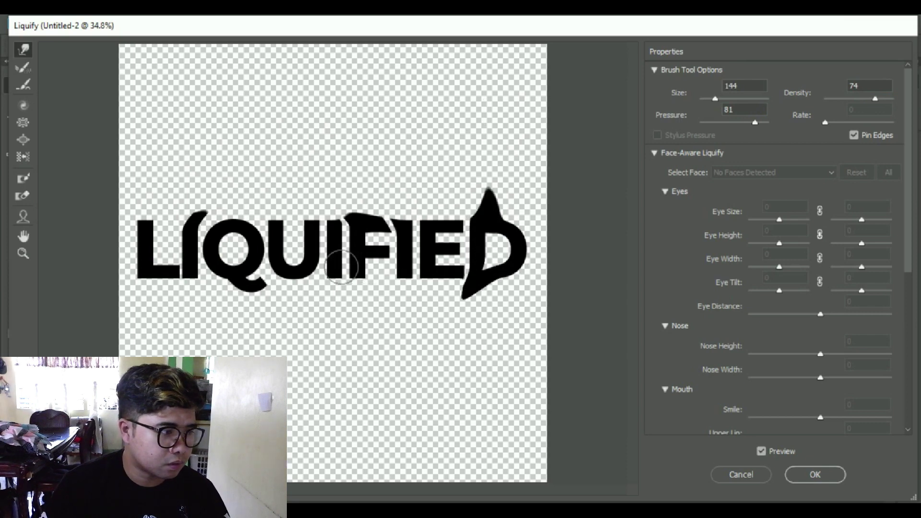
drag(340, 266, 447, 372)
drag(151, 280, 204, 285)
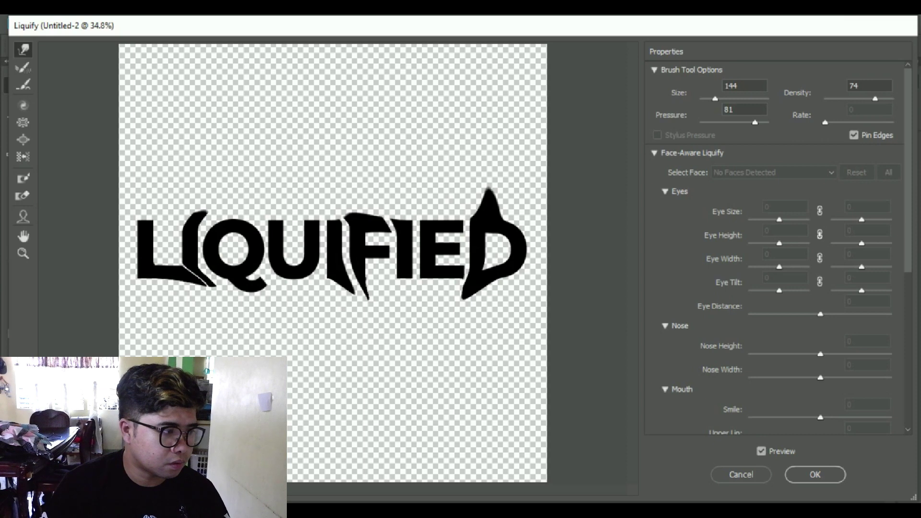
Step: Pull the tops of the U, last I and L and the tail of the Q outward, and apply the Liquify filter to the text
drag(277, 242, 261, 194)
drag(316, 221, 328, 186)
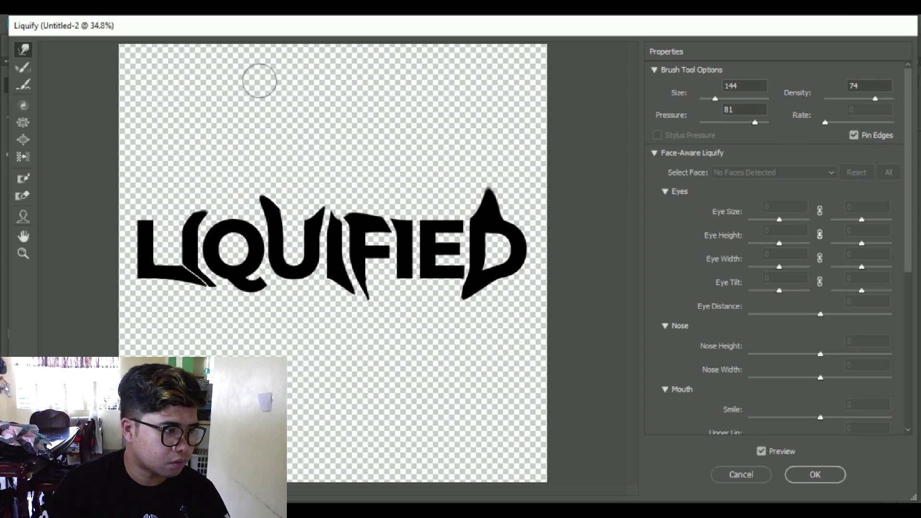
drag(396, 214, 490, 171)
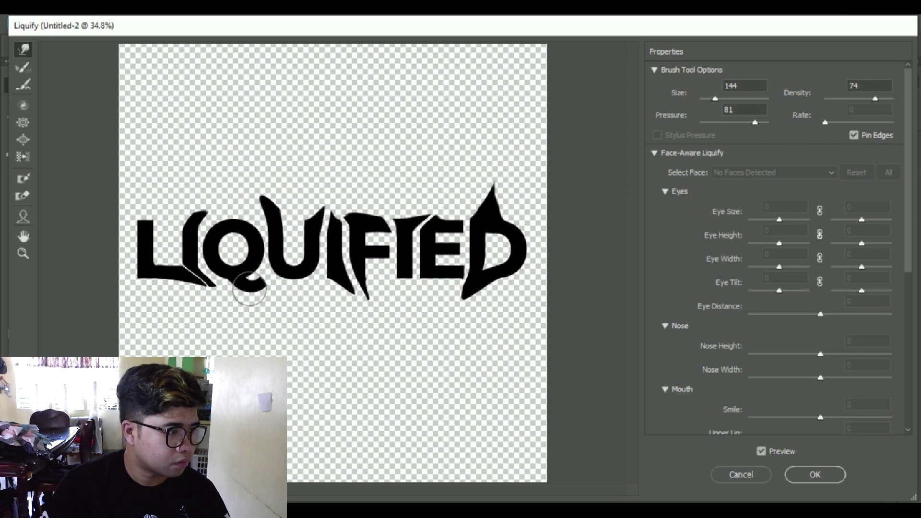
drag(249, 285, 345, 283)
drag(143, 234, 153, 205)
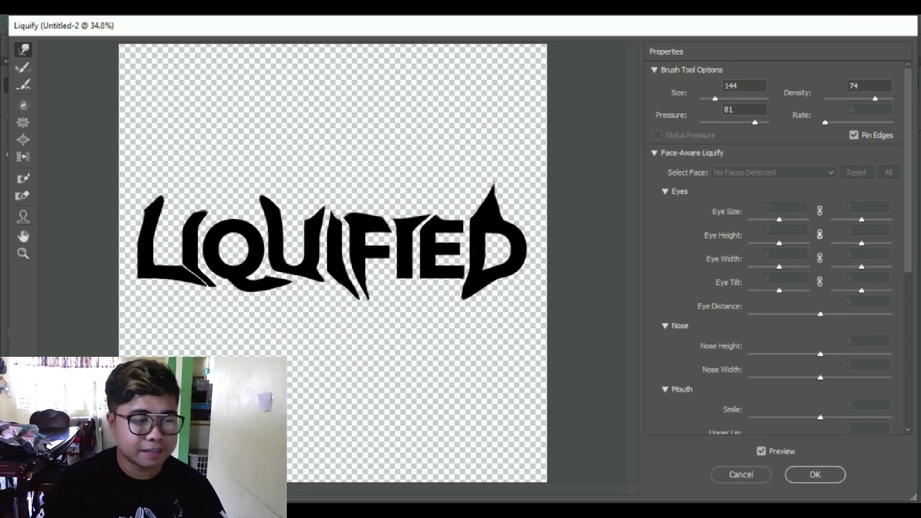
click(815, 474)
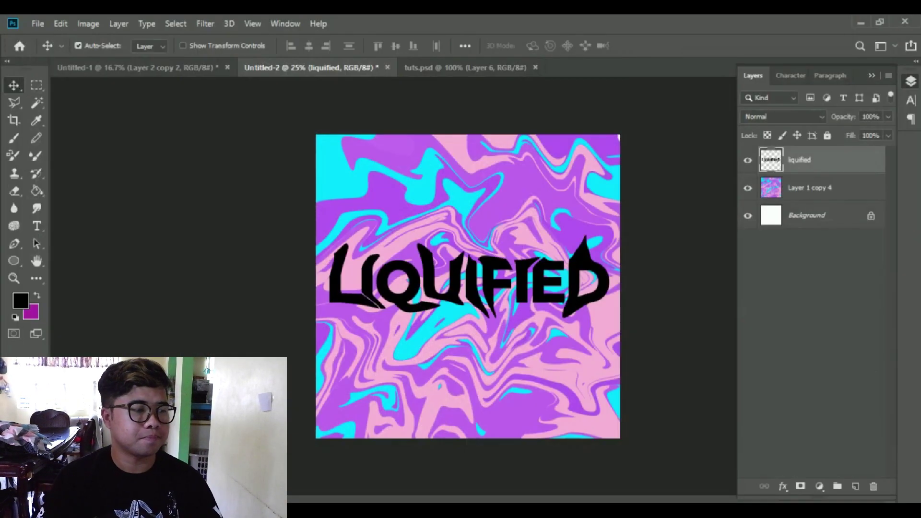